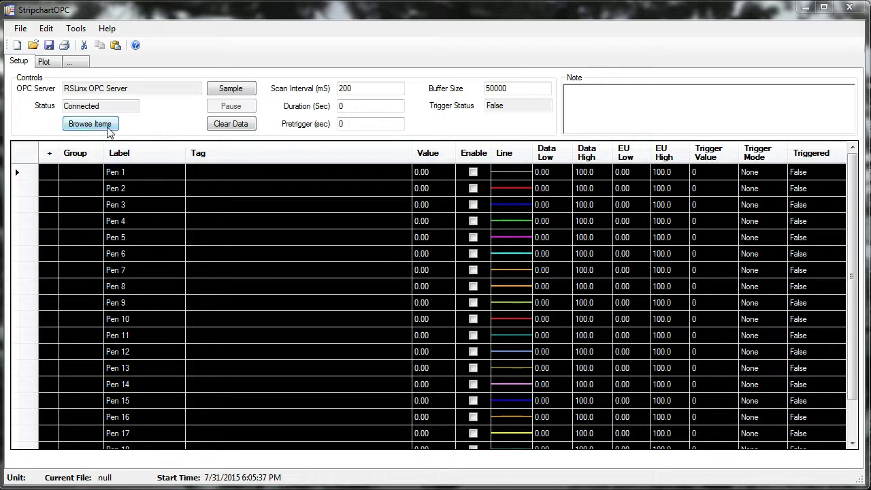
Step: Open the OPC item browser and review the server's connection settings
left_click(90, 123)
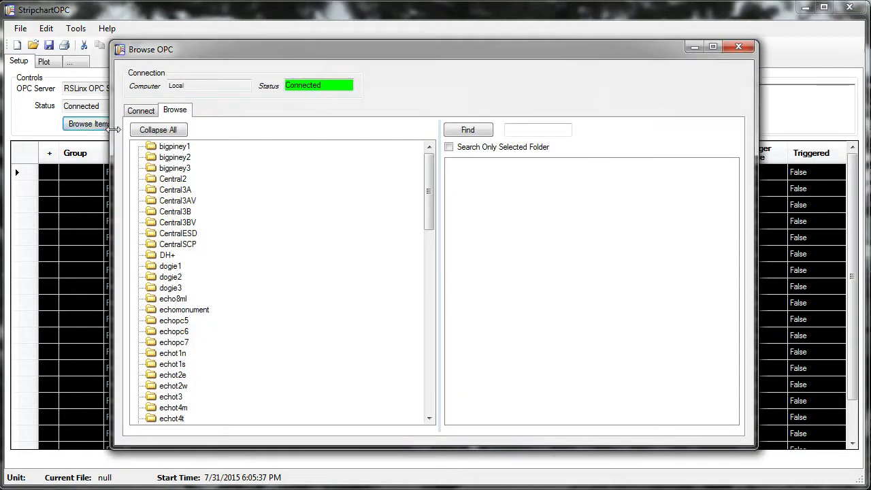
left_click(141, 112)
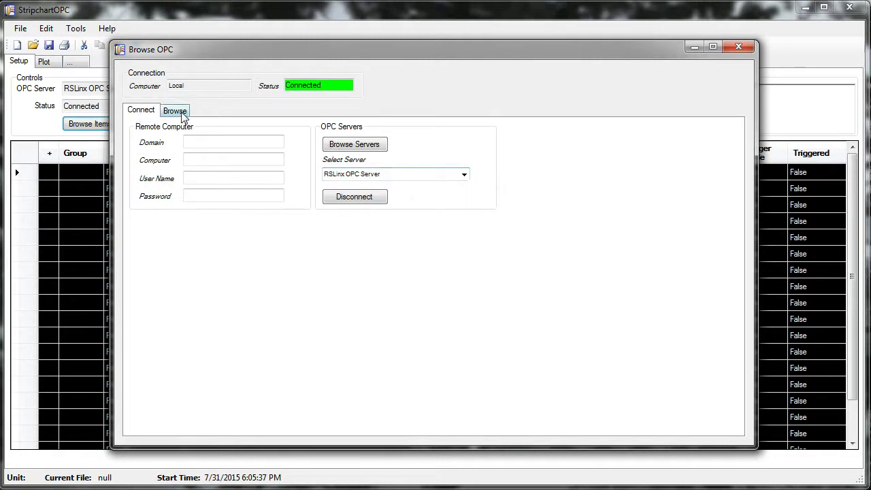
left_click(182, 113)
Step: Expand IgnRecEast > Online and scroll down to the PGM program folders
left_click_drag(426, 183, 432, 297)
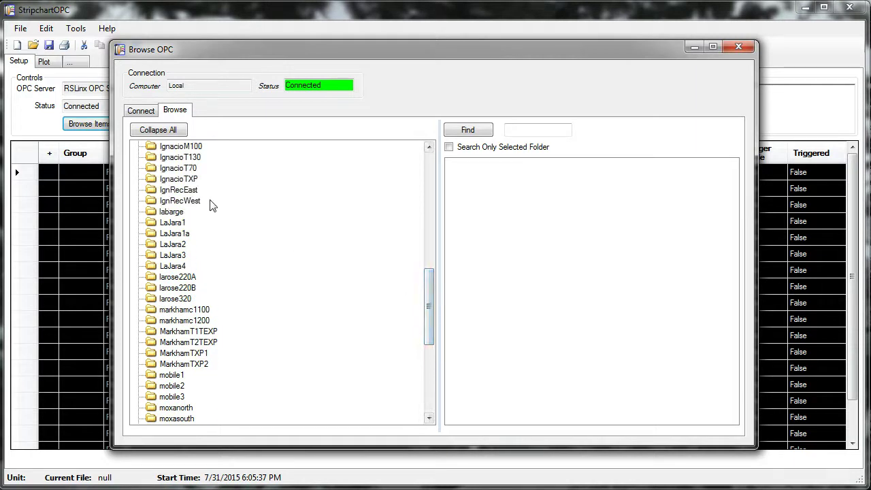
double_click(185, 192)
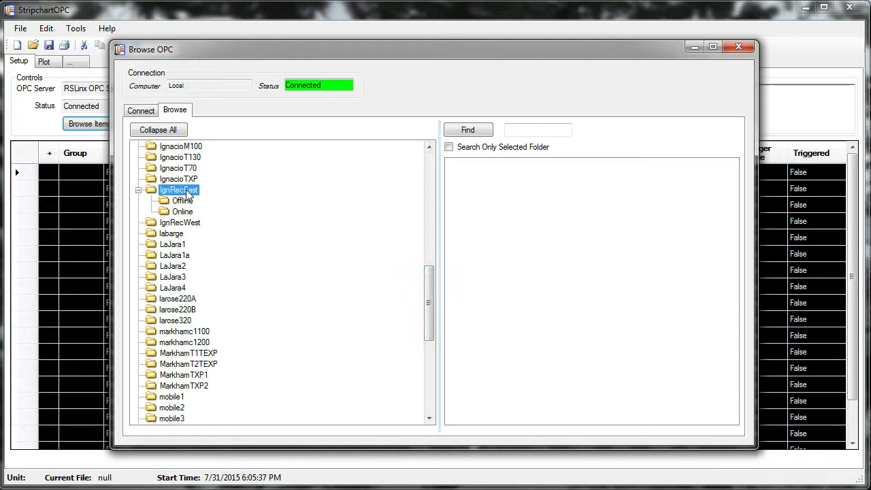
left_click(184, 211)
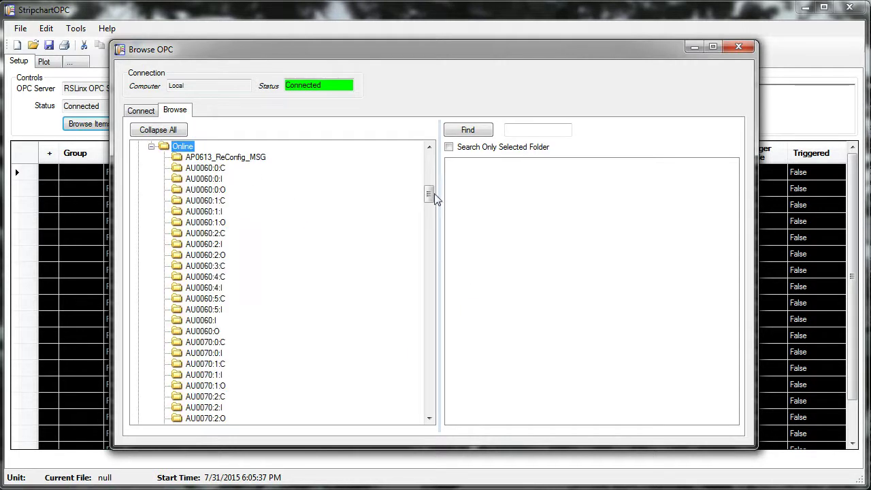
left_click_drag(430, 195, 430, 307)
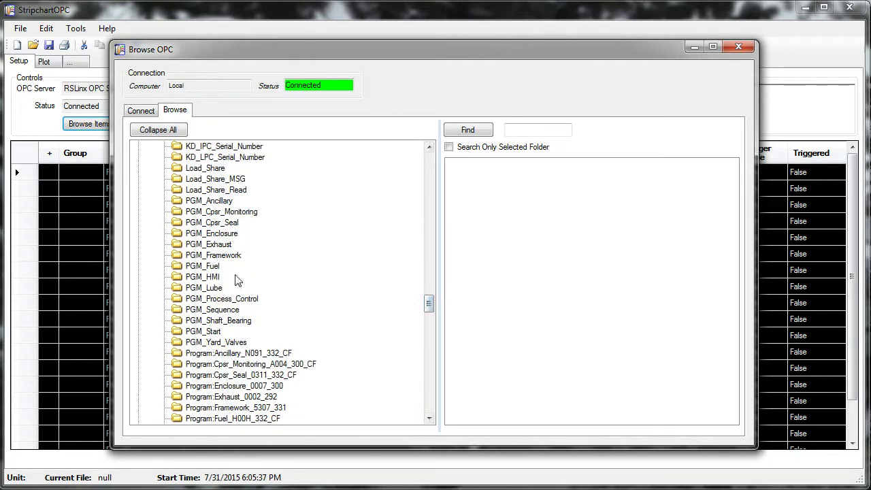
Step: Add PGM_Fuel.Ngp, PGM_Fuel.Npt and PGM_Fuel.T5_Average as pens, then close the browser
double_click(216, 268)
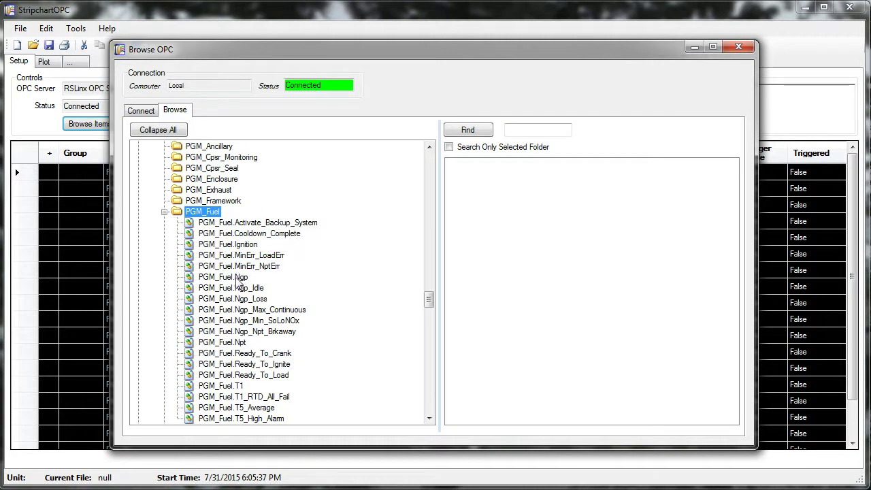
left_click(231, 279)
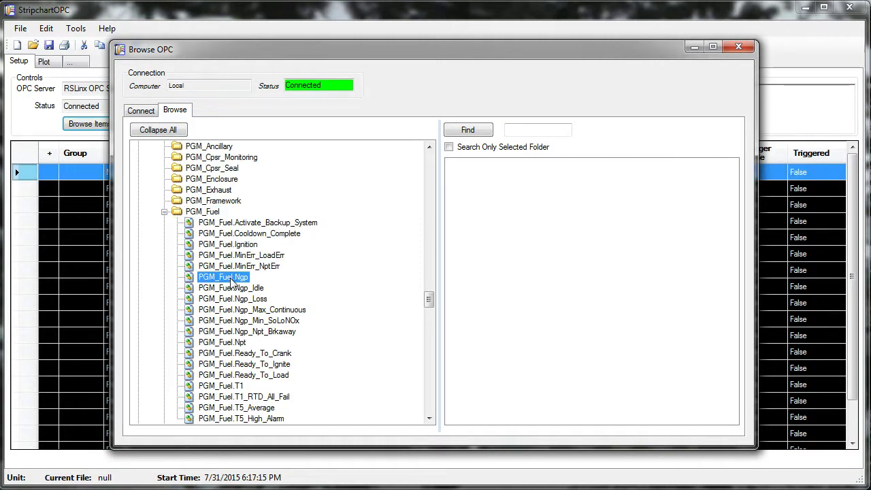
left_click(232, 344)
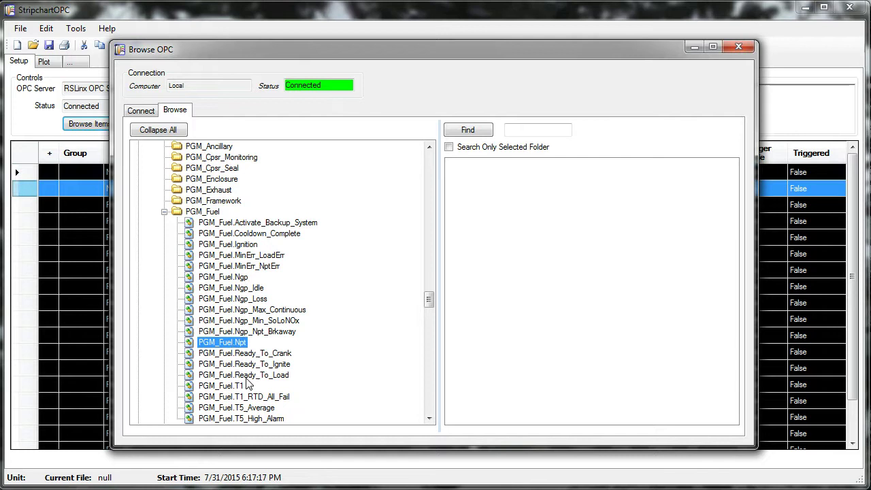
left_click(272, 407)
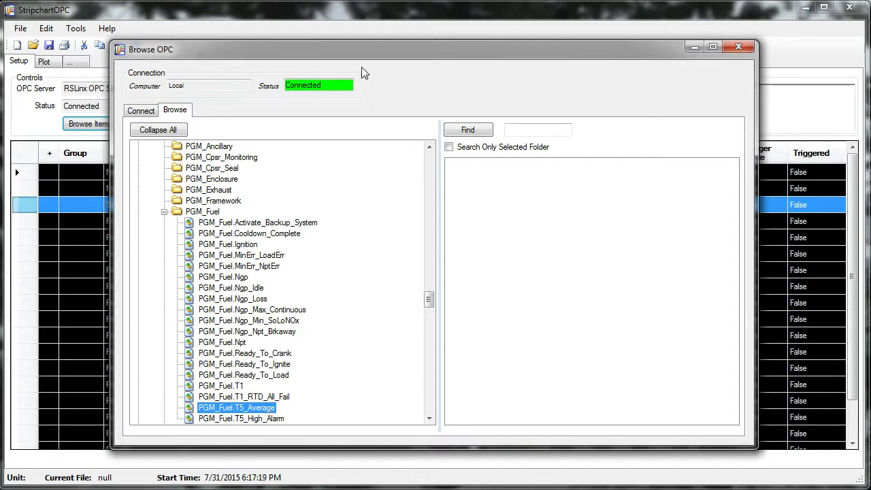
left_click_drag(392, 53, 540, 54)
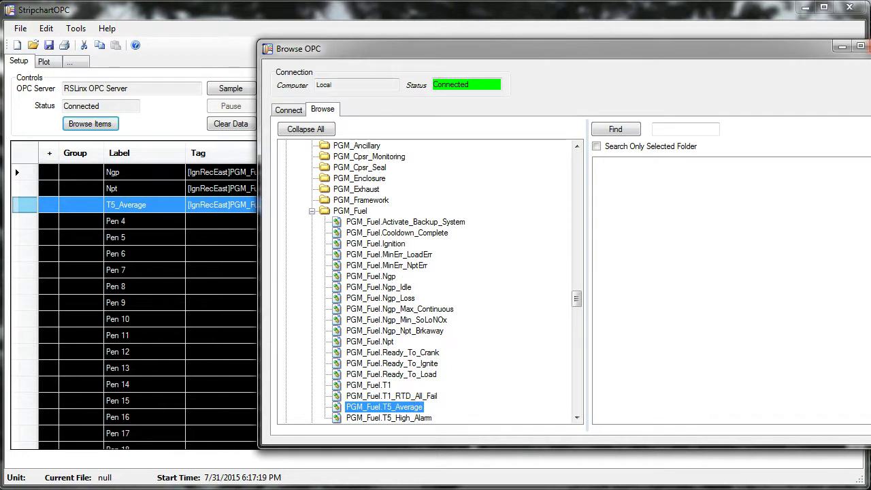
key("alt+F4")
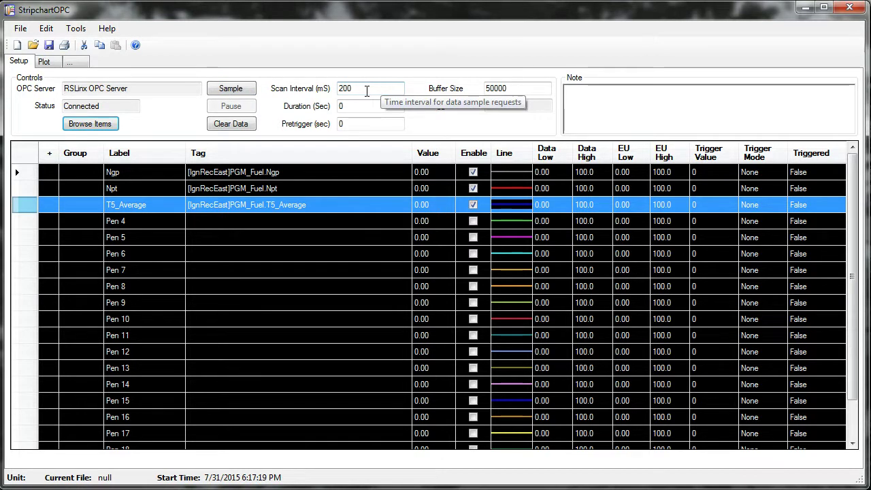
Step: Start sampling so Ngp, Npt and T5_Average show live values
left_click(244, 93)
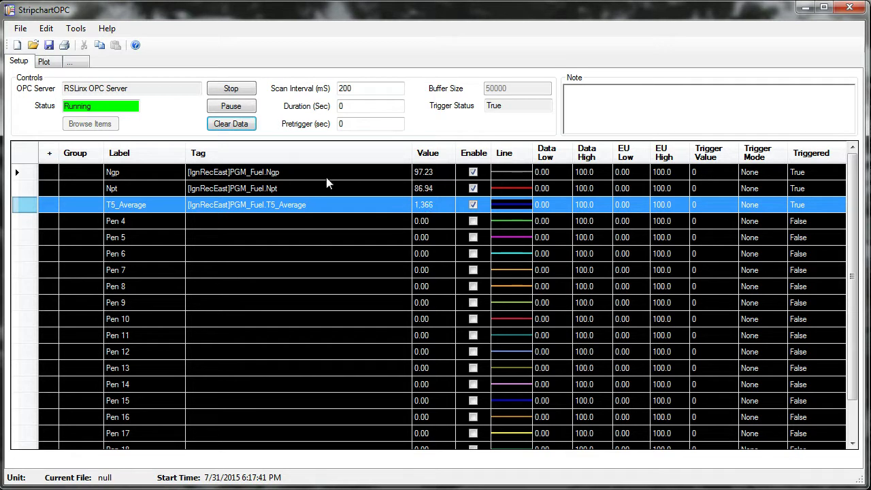
Step: On the Plot view, auto-scale the Ngp, Npt and T5_Average pen ranges
left_click(44, 62)
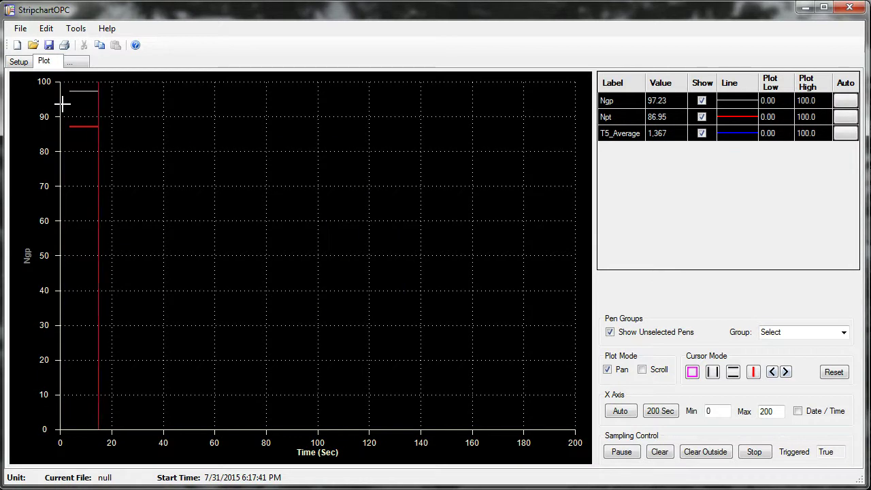
left_click(848, 101)
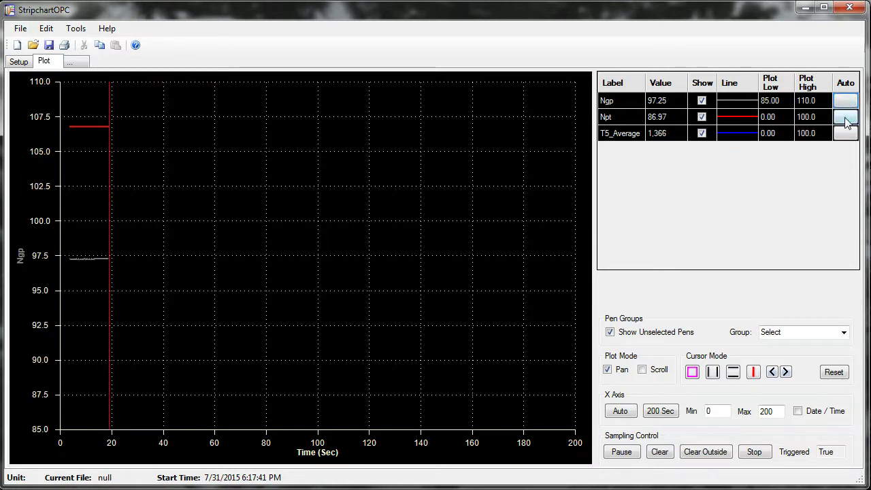
left_click(846, 119)
left_click(847, 134)
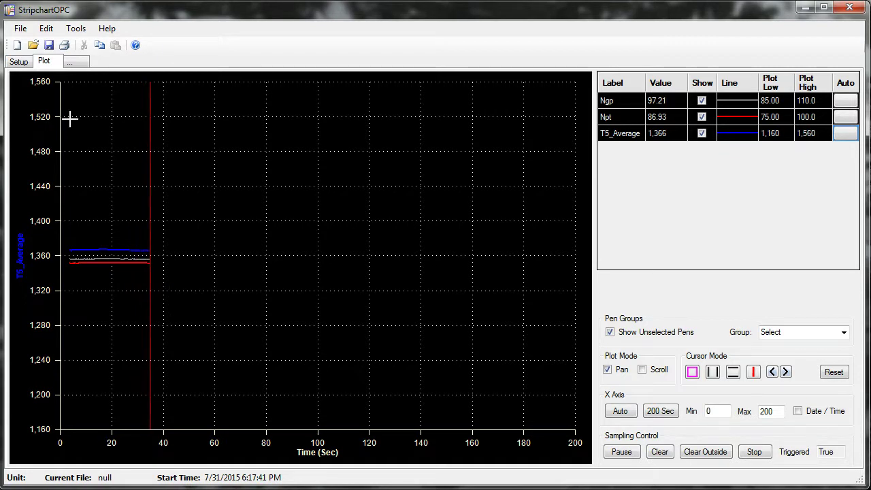
Step: Open the saved recording '2015-05-20 Lightoff and Accel.st4'
left_click(34, 45)
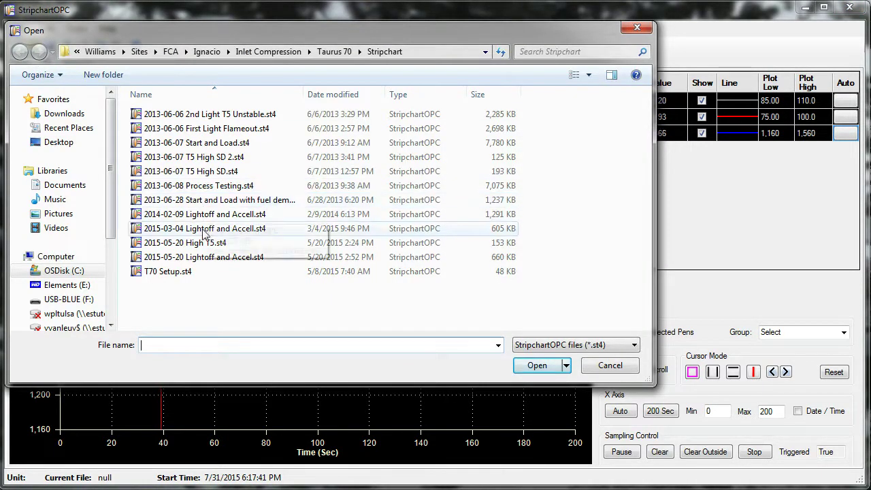
double_click(198, 257)
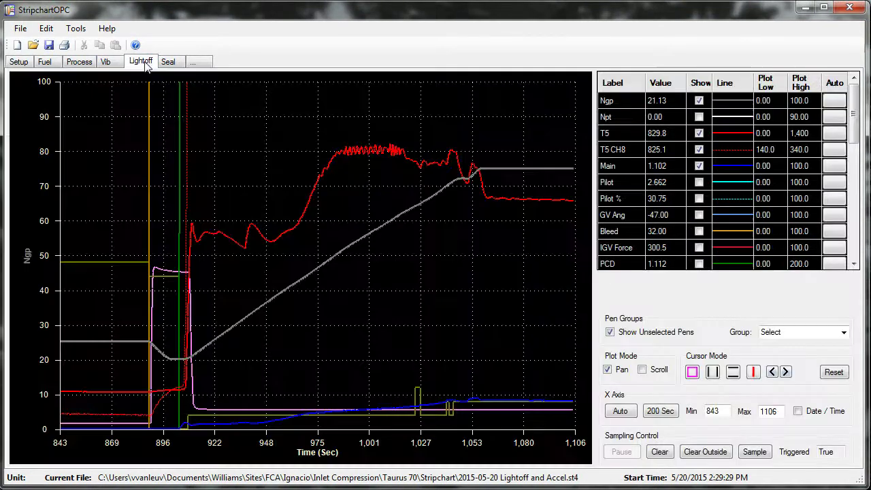
left_click(141, 62)
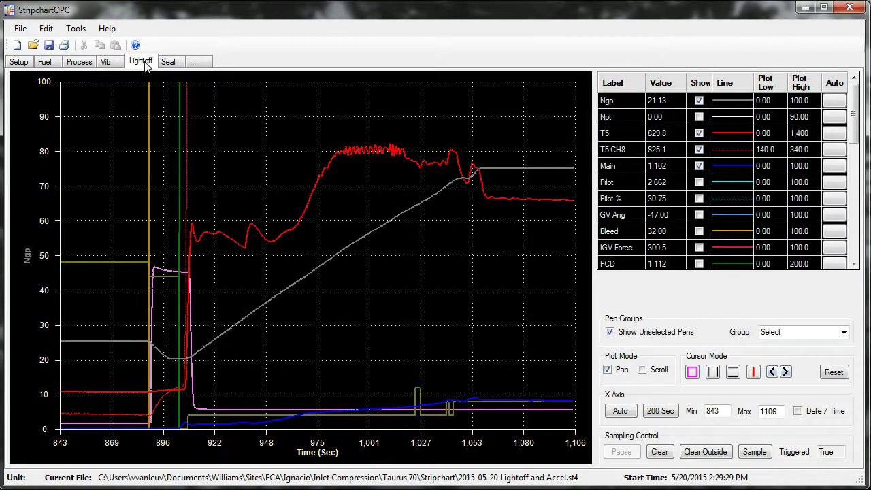
left_click(27, 65)
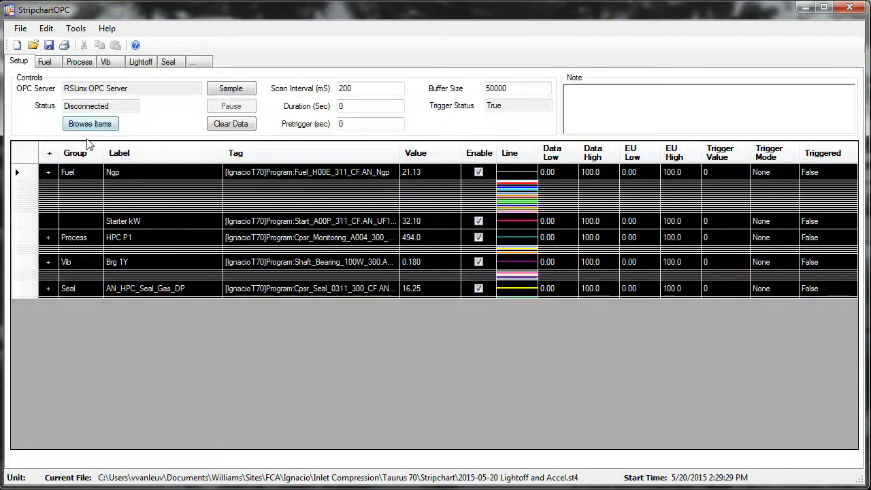
left_click(49, 152)
scroll(108, 253, "down", 3)
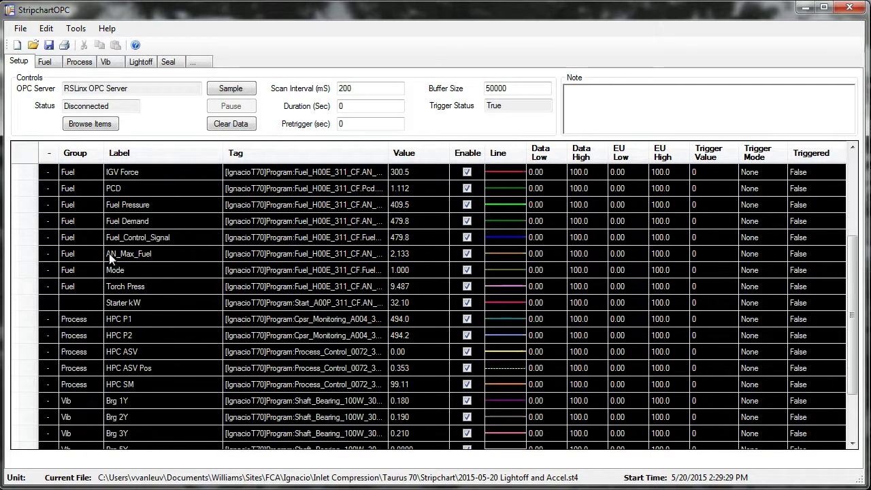
scroll(109, 253, "up", 3)
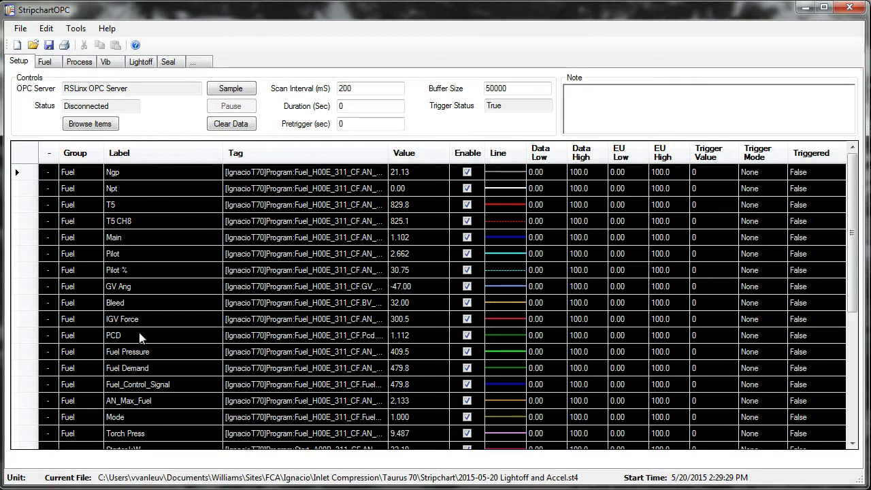
left_click(147, 63)
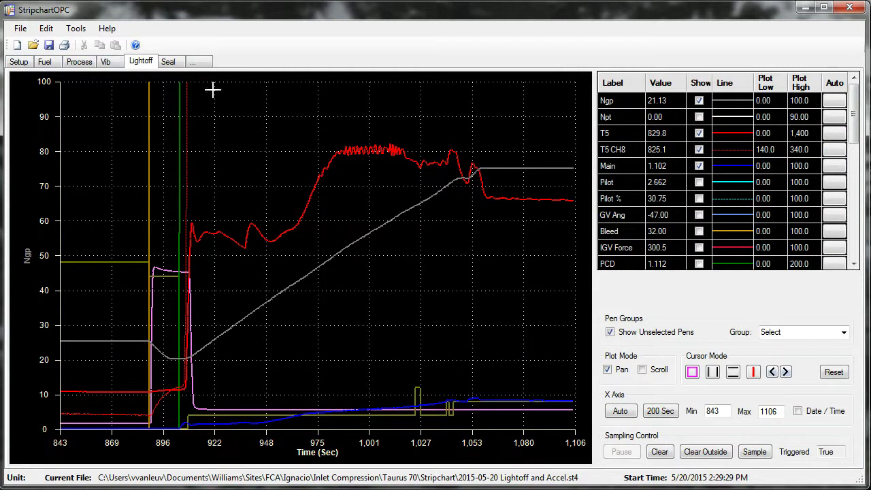
Step: Hide unselected pens and zoom the time axis to about 881.5–950.3 s
left_click(610, 332)
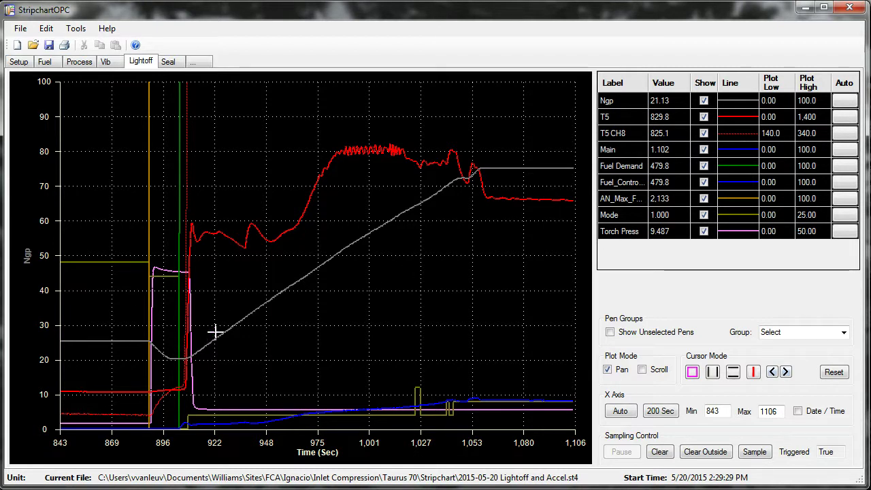
left_click(713, 374)
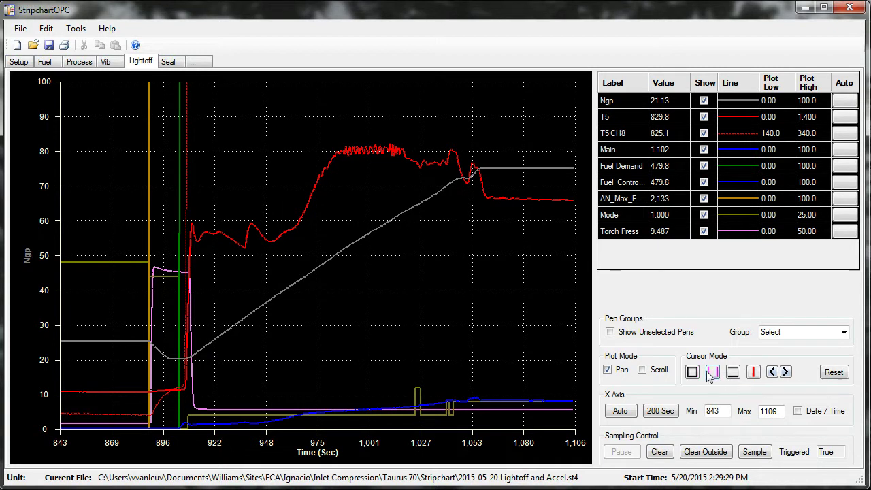
left_click_drag(136, 351, 271, 348)
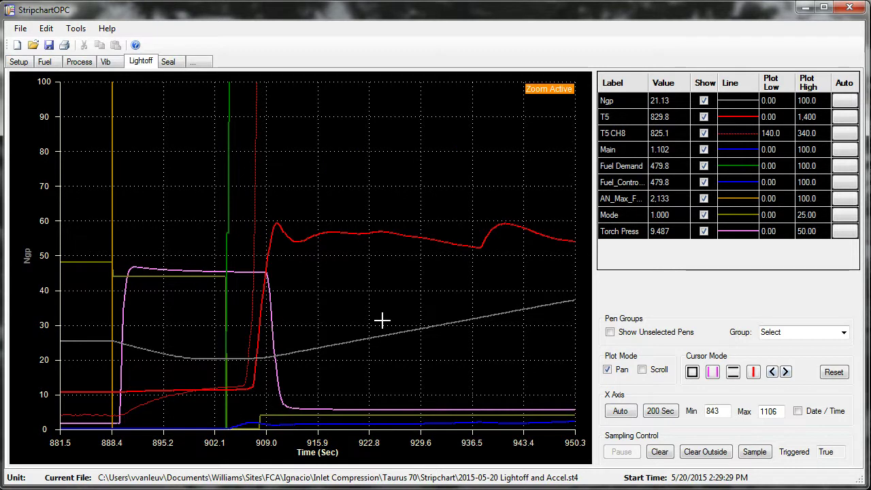
Step: Turn on cursor lines and place blue at 905.00 s and red at 917.16 s
left_click(754, 376)
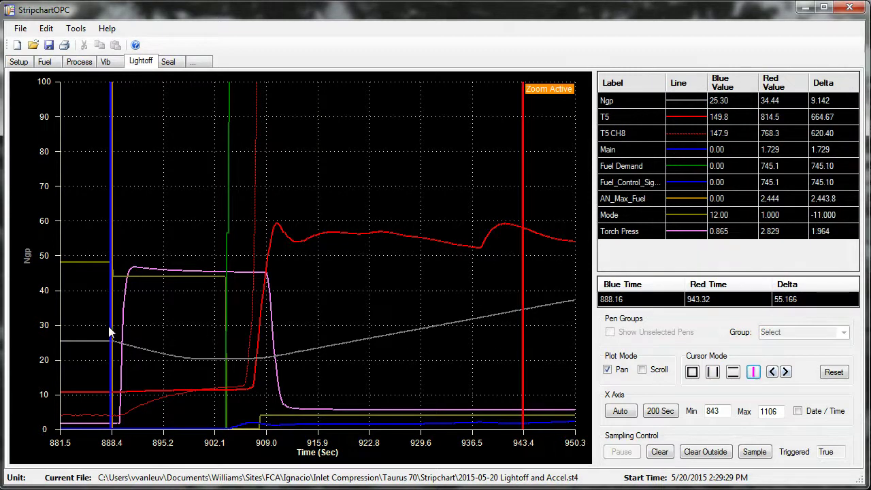
left_click_drag(113, 245, 236, 256)
left_click_drag(521, 269, 278, 270)
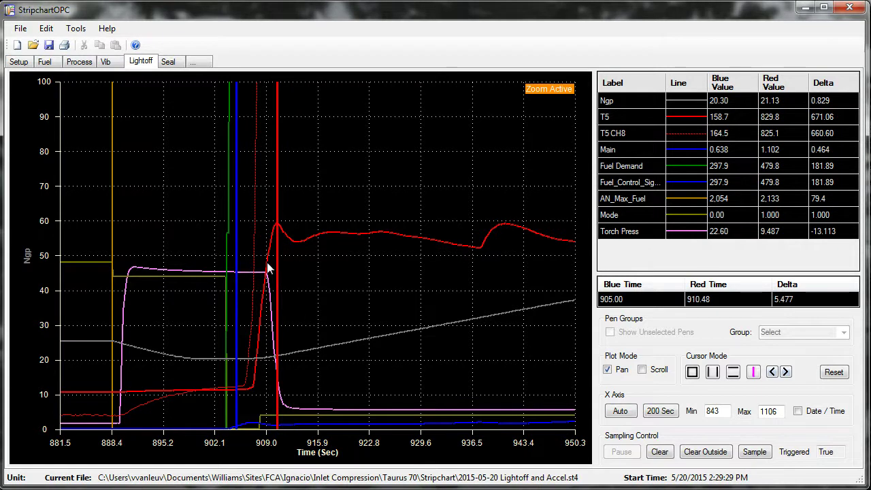
left_click(327, 235)
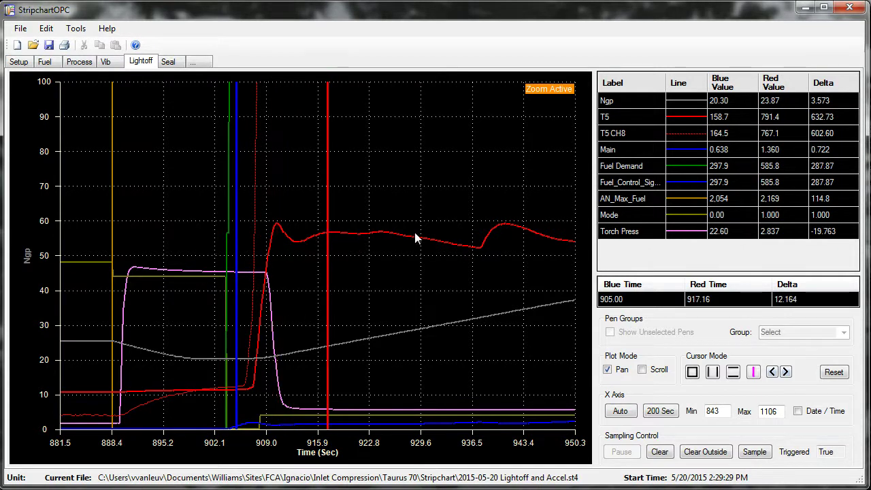